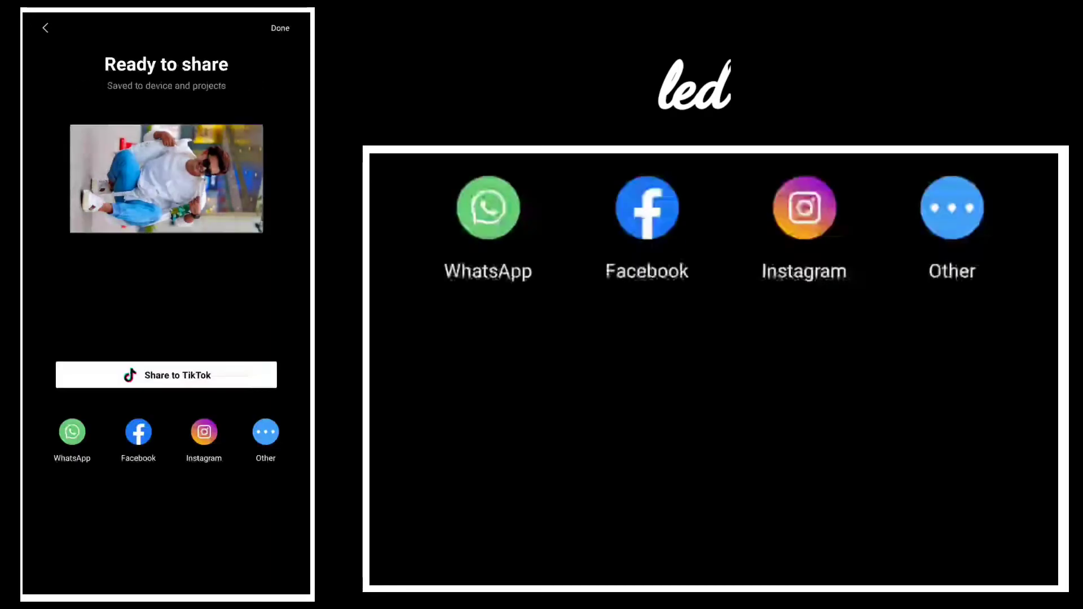
- Finish the export and start a new project with the first 00:15 video
left_click(281, 27)
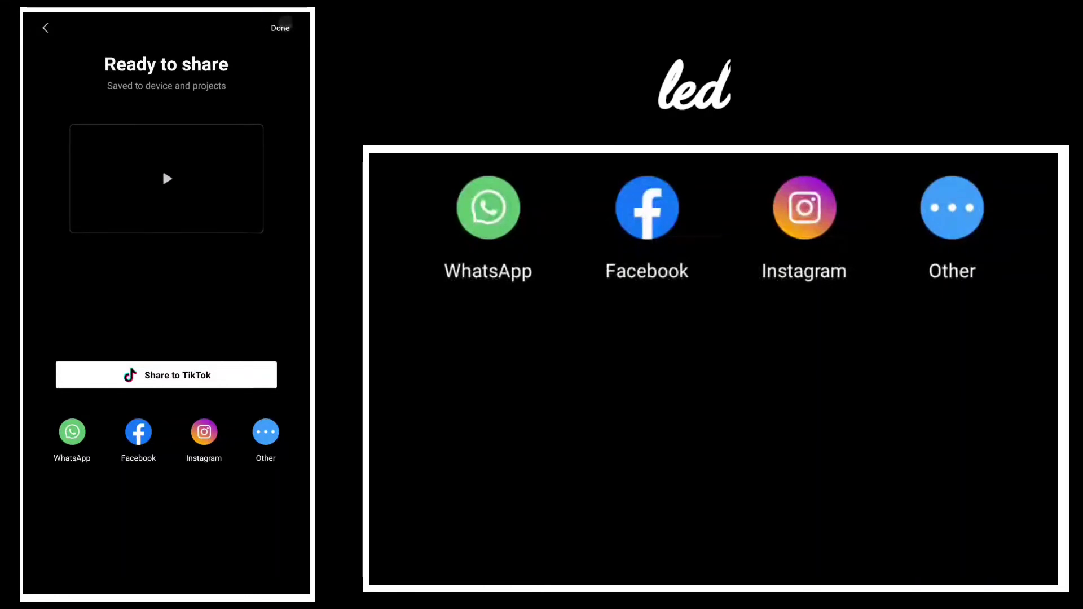
left_click(108, 98)
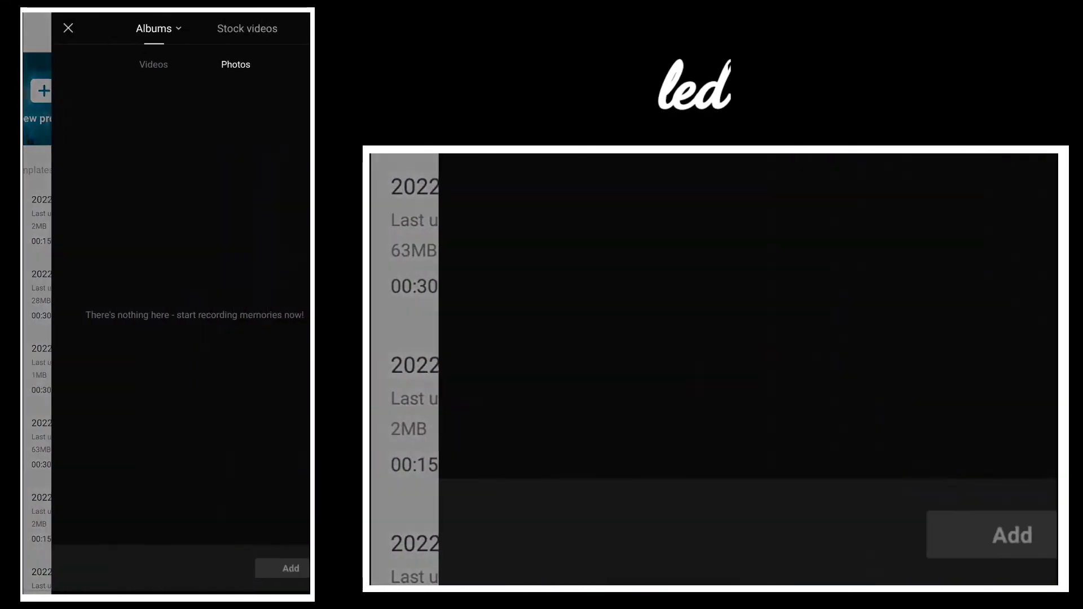
left_click(125, 65)
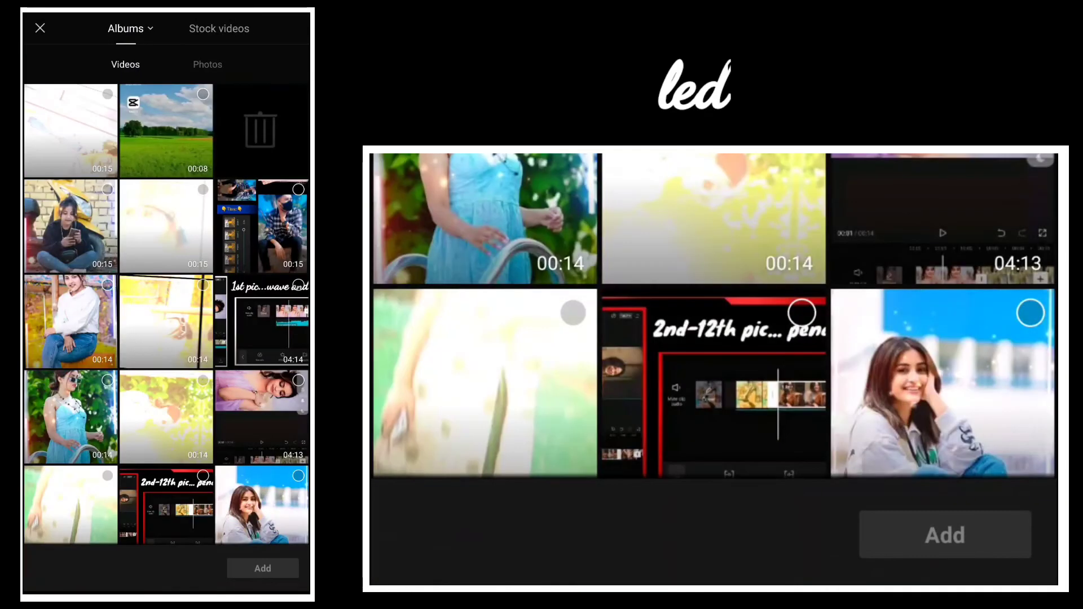
left_click(107, 94)
left_click(263, 567)
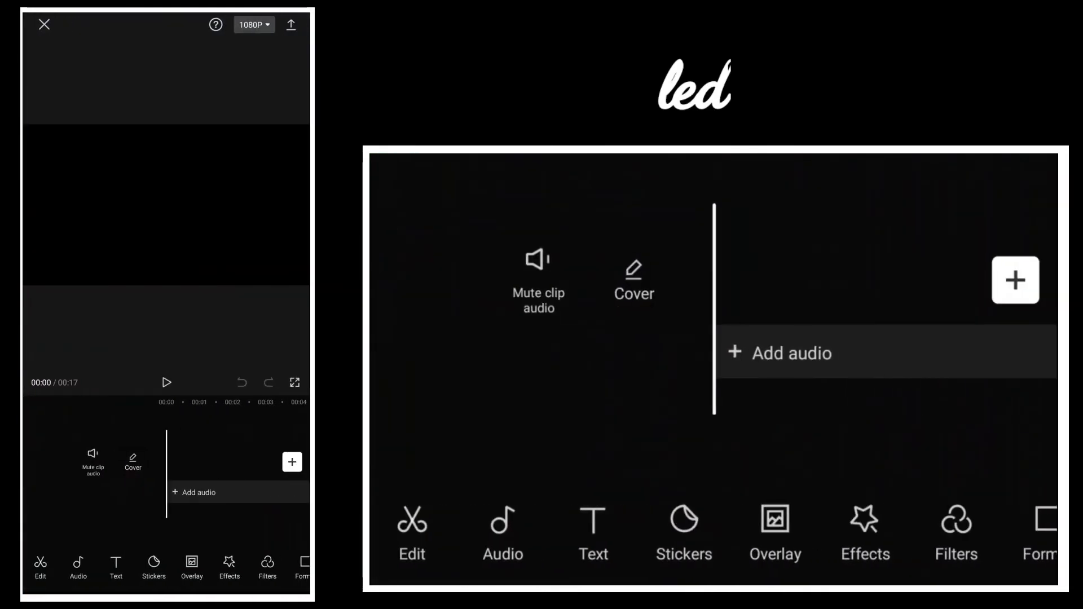
- Bring up the project's Format aspect-ratio options from the toolbar
left_click_drag(218, 519, 145, 527)
left_click_drag(233, 576, 145, 580)
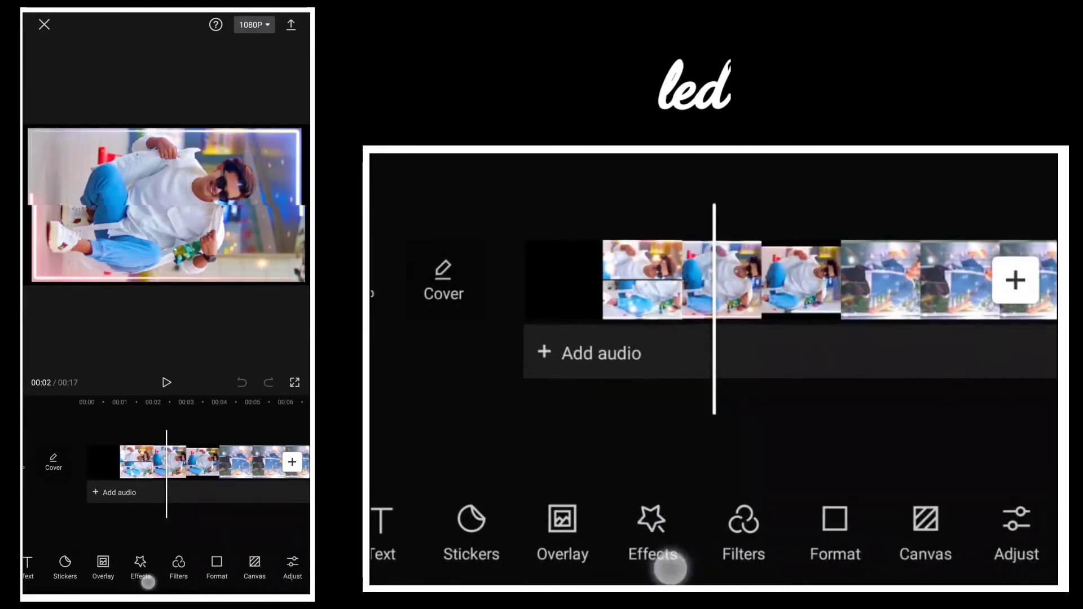
left_click(216, 572)
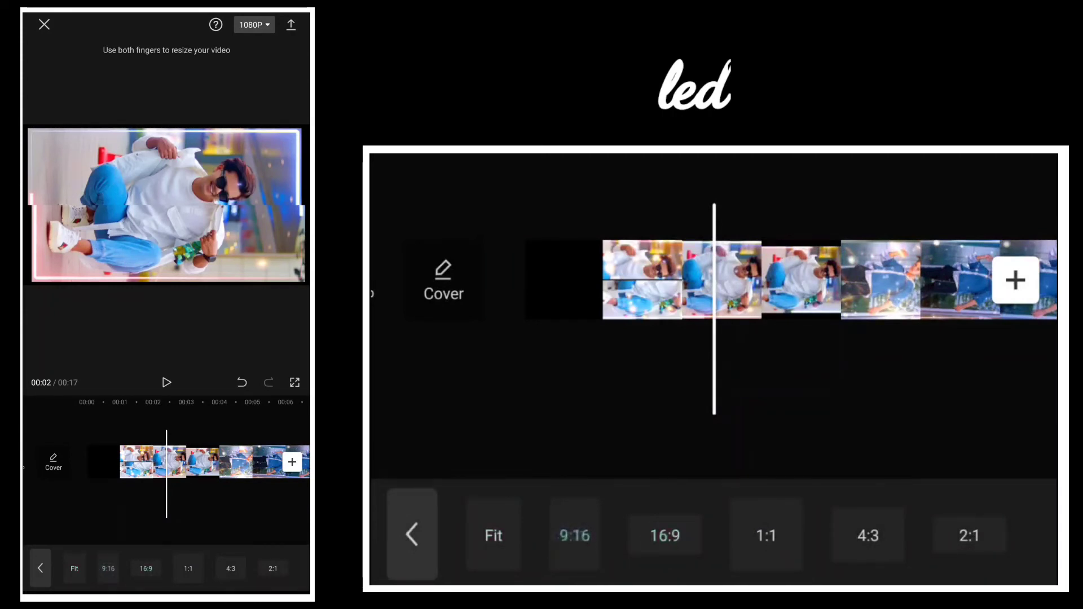
- Set the project to 9:16 and rotate the clip three quarter turns until upright
left_click(107, 568)
left_click(164, 515)
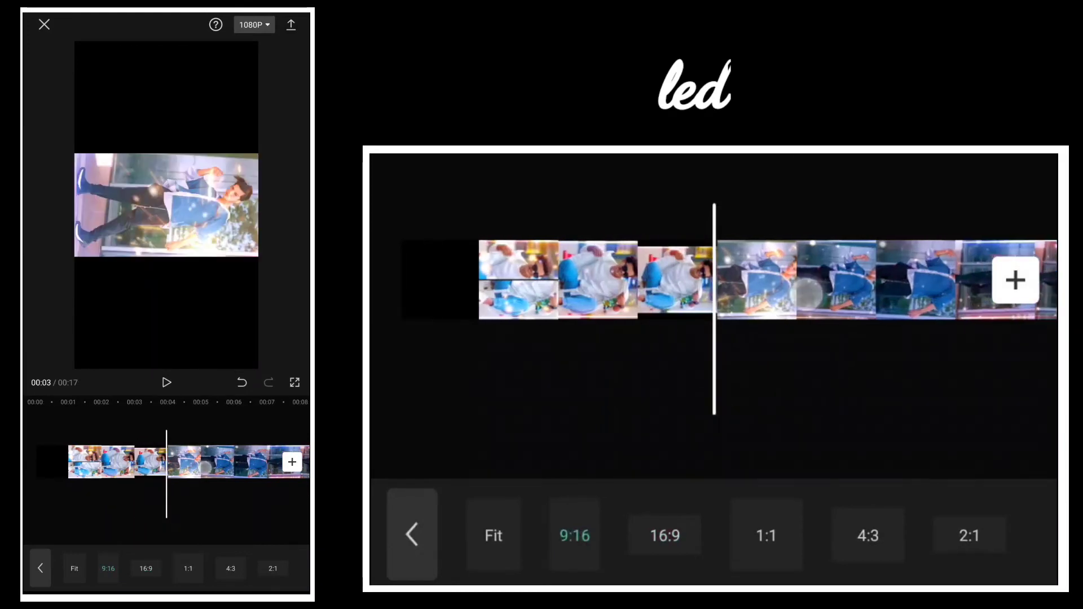
left_click_drag(207, 576, 144, 587)
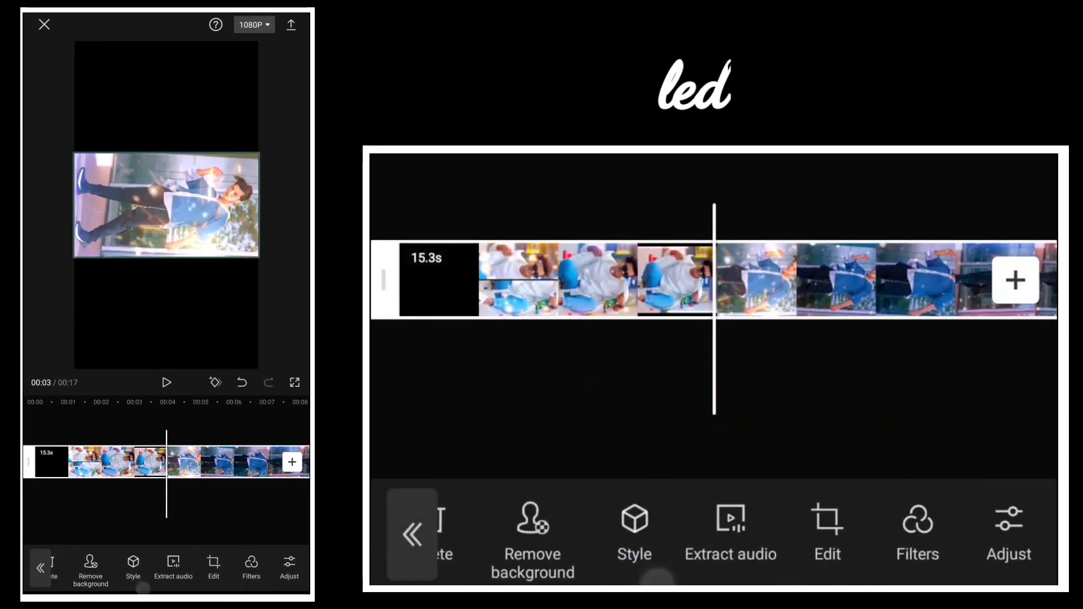
left_click(213, 565)
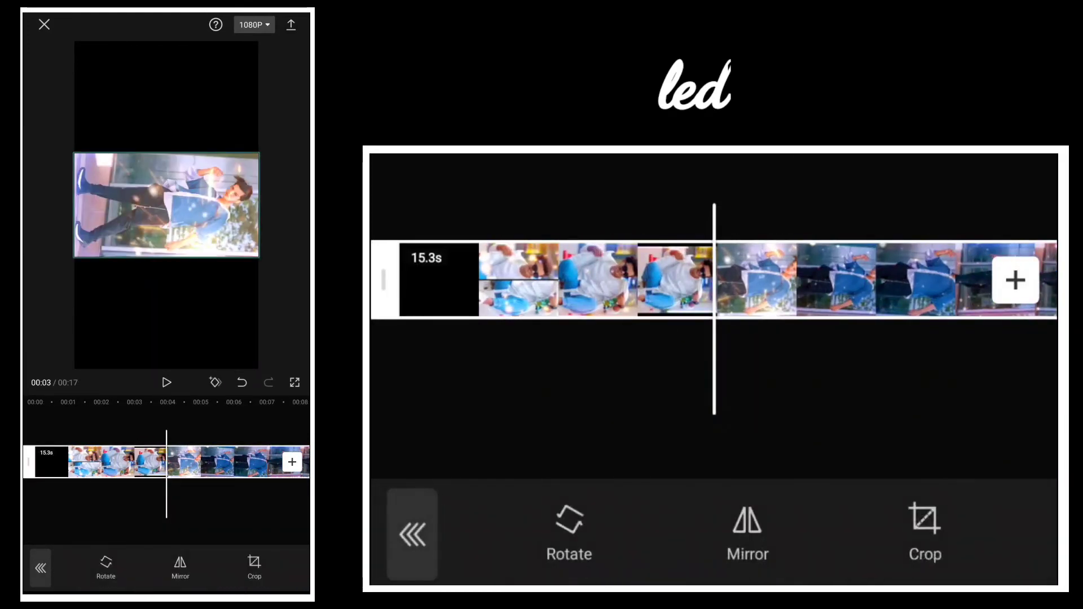
left_click(106, 562)
left_click(106, 562)
left_click(106, 563)
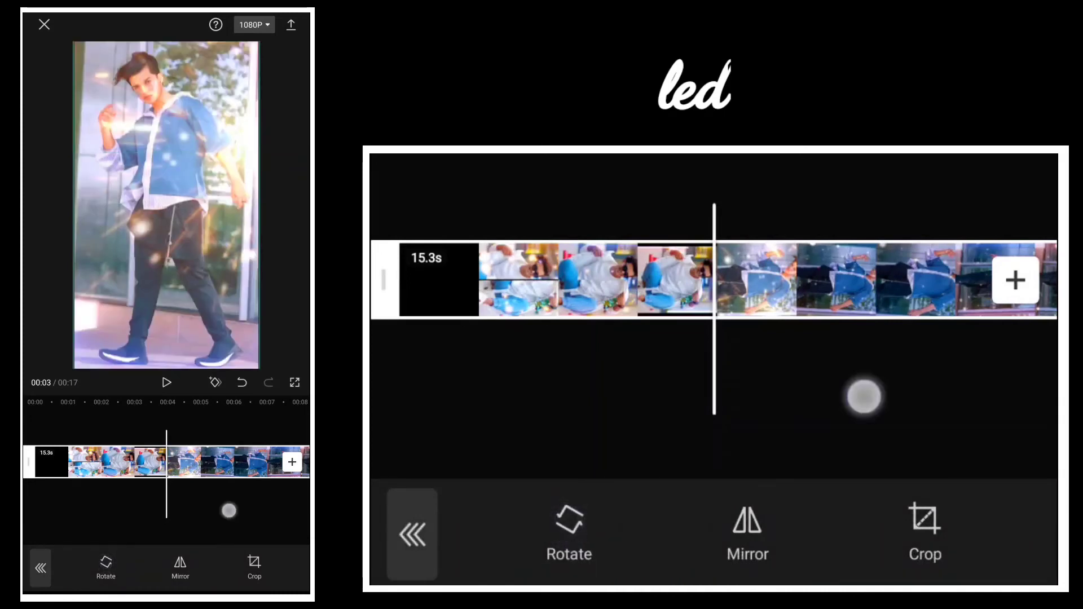
- Delete the default Ending clip from the end of the timeline
left_click_drag(229, 511, 133, 521)
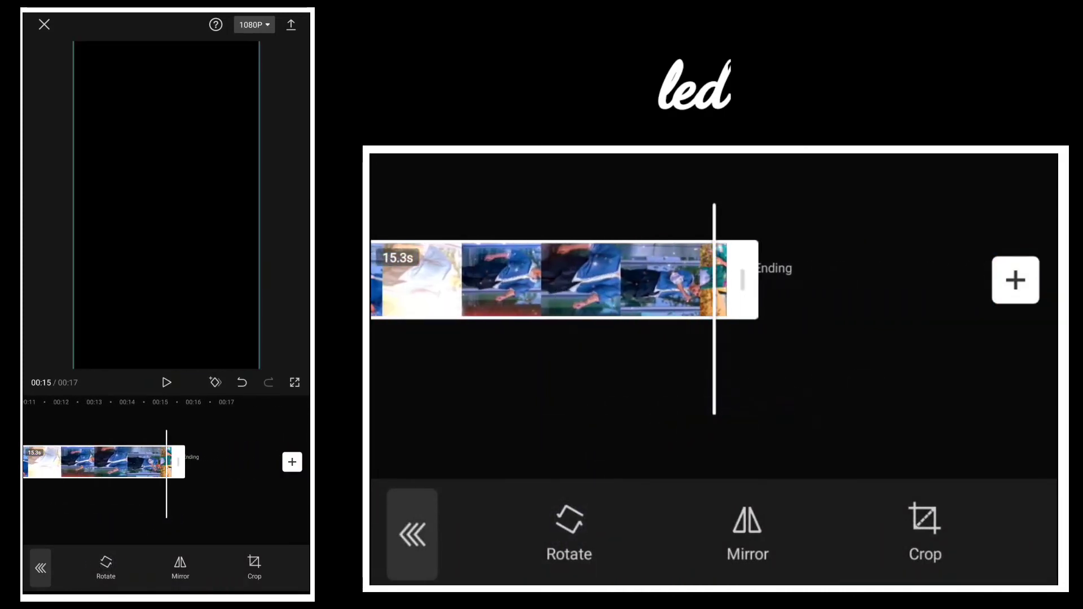
left_click(211, 461)
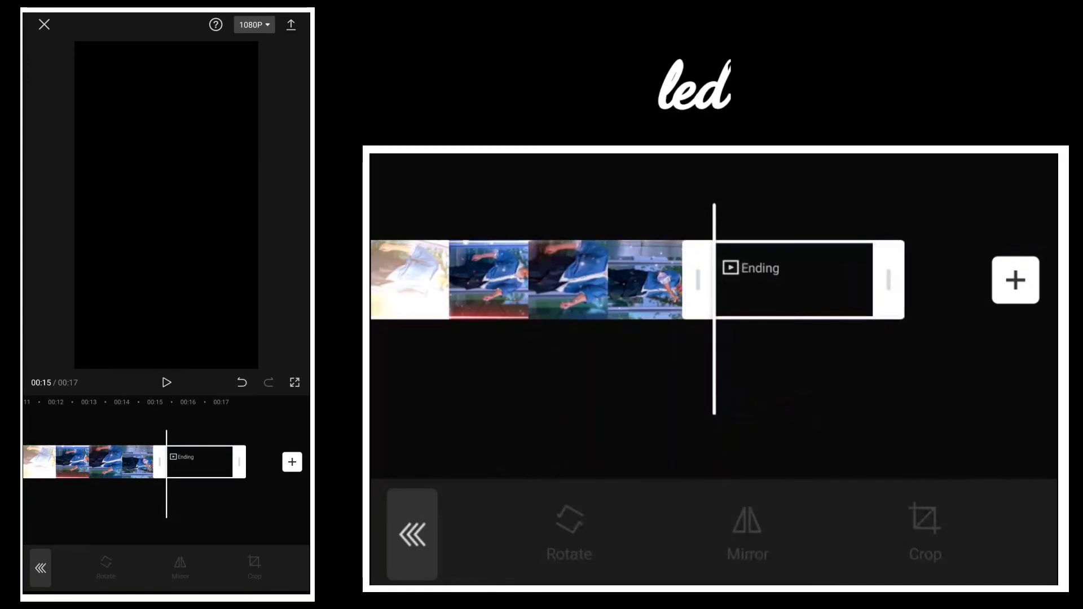
left_click(40, 568)
left_click(42, 564)
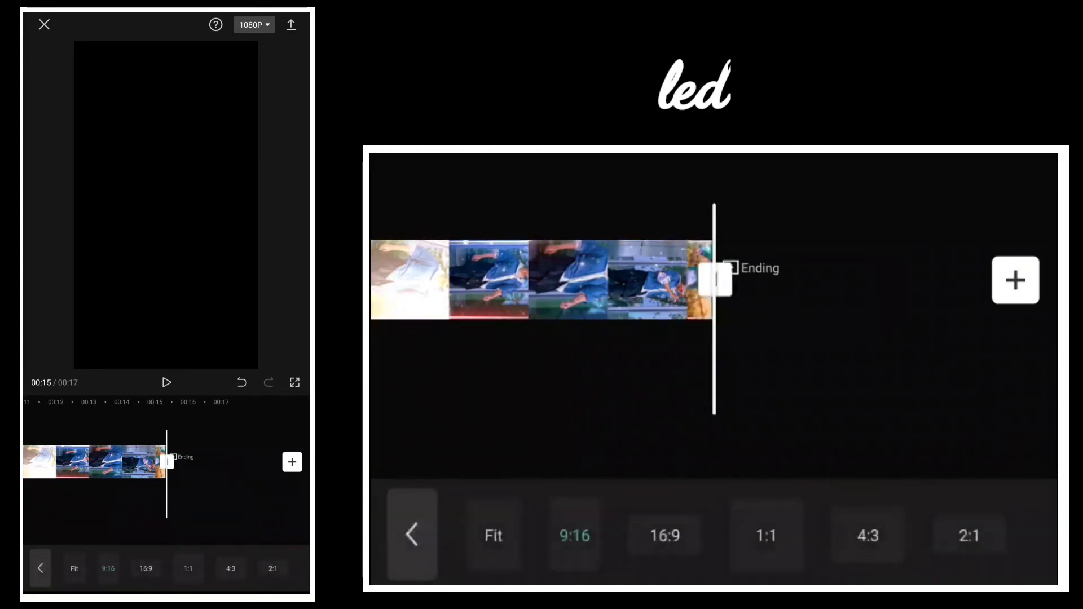
left_click(180, 461)
left_click(225, 568)
mouse_move(208, 517)
left_mouse_down()
mouse_move(281, 518)
mouse_move(162, 524)
mouse_move(244, 510)
left_mouse_up()
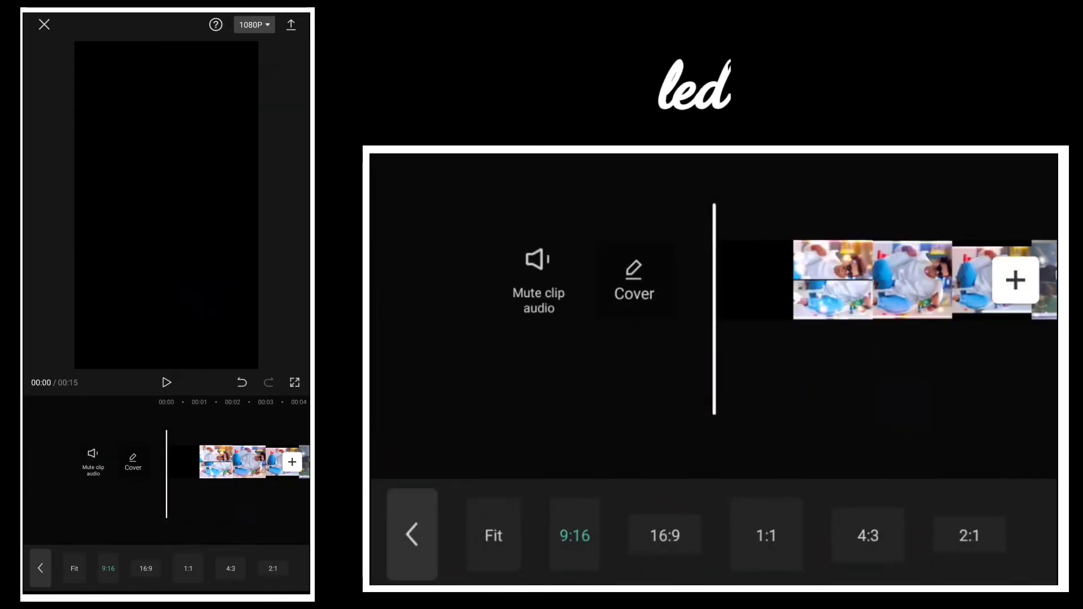
- Export the 15-second 9:16 video to the device
left_click(291, 25)
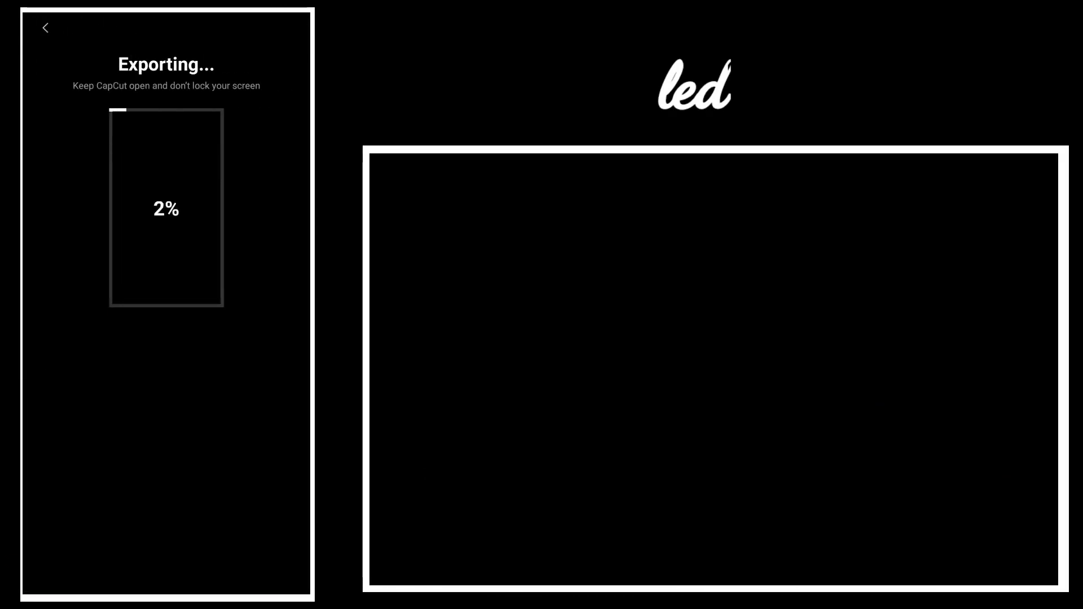